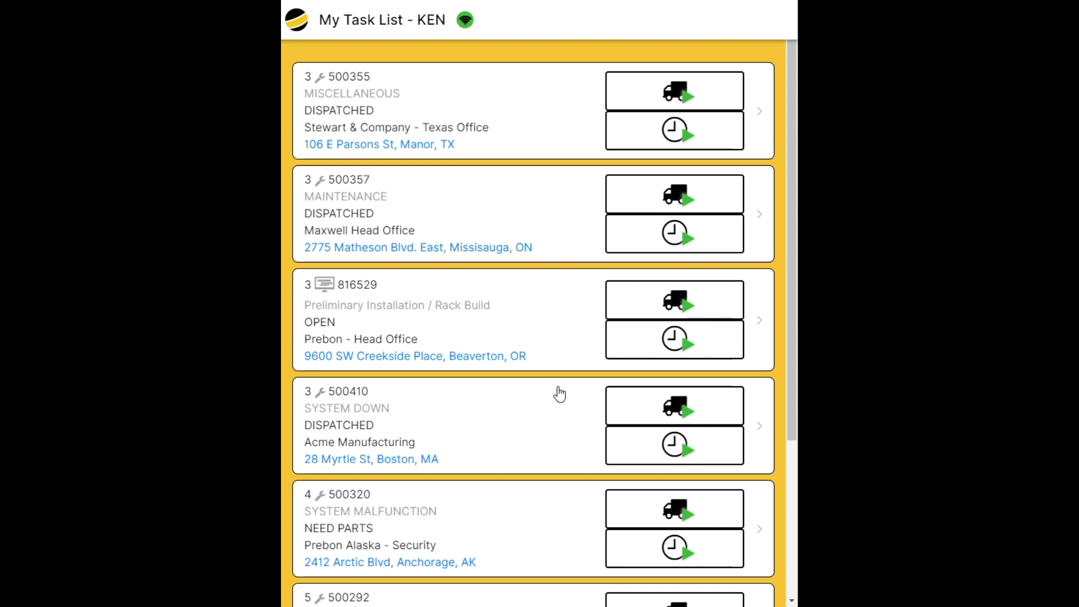
Log travel then work time on call 500357 under the SERVICE category and enter the call.
{"action": "left_click", "coordinate": [685, 198]}
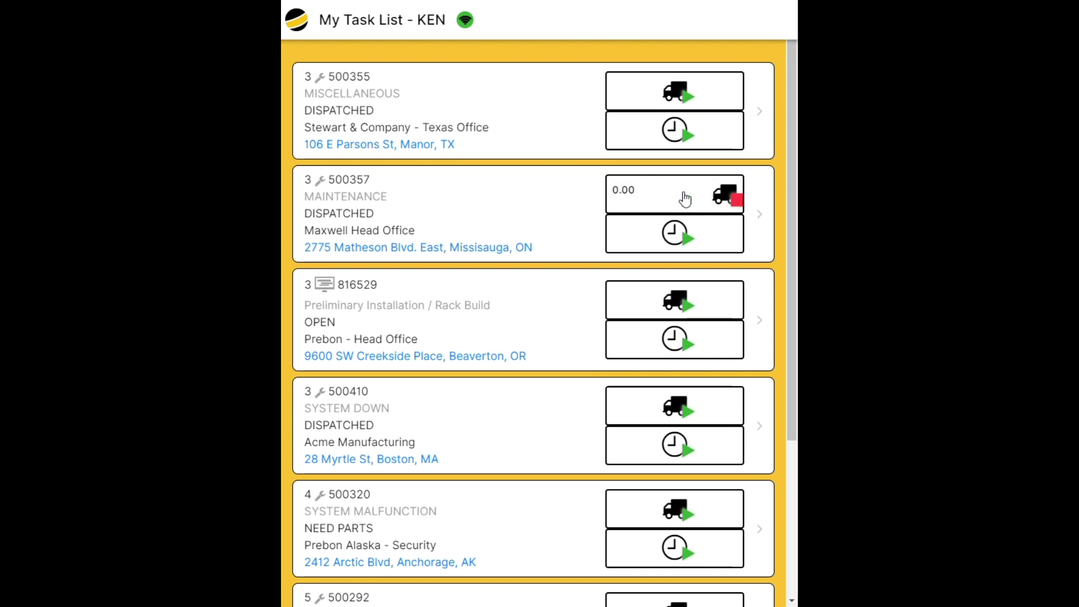
{"action": "left_click", "coordinate": [685, 239]}
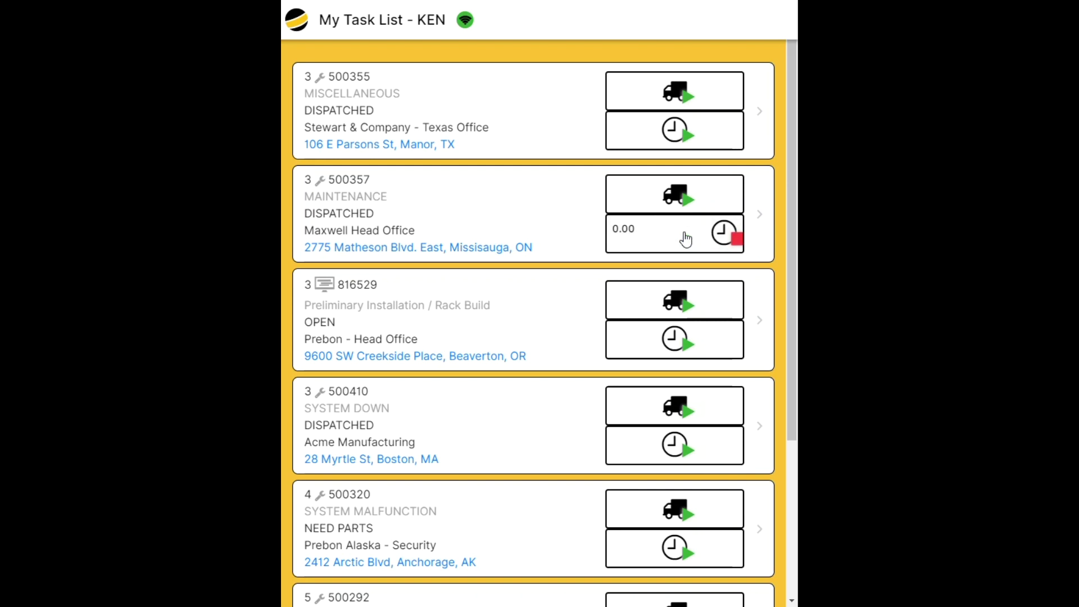
{"action": "left_click", "coordinate": [685, 239]}
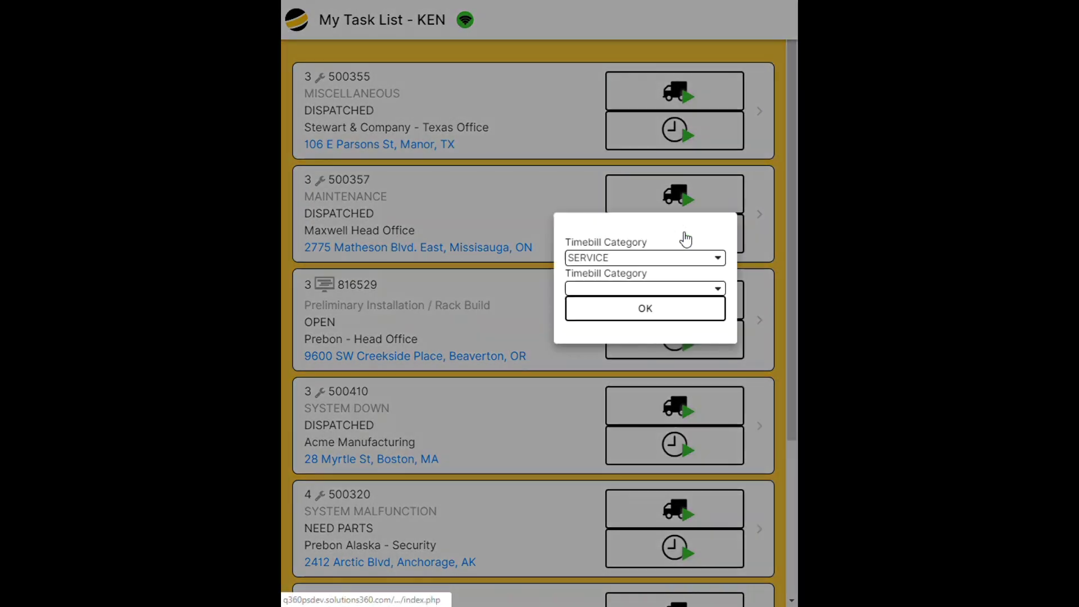
{"action": "left_click", "coordinate": [664, 318]}
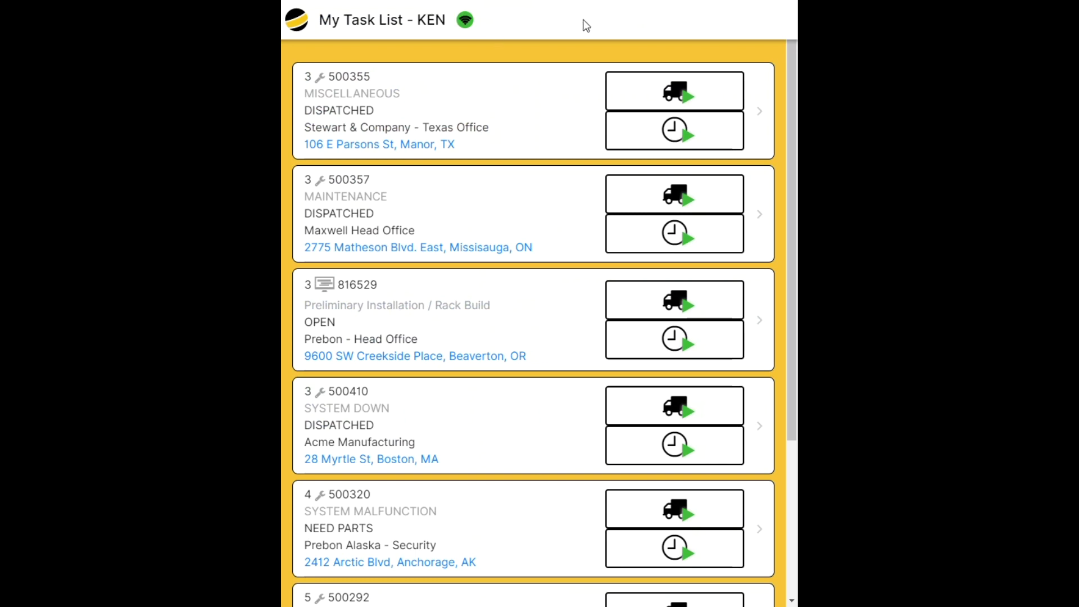
{"action": "left_click", "coordinate": [432, 223]}
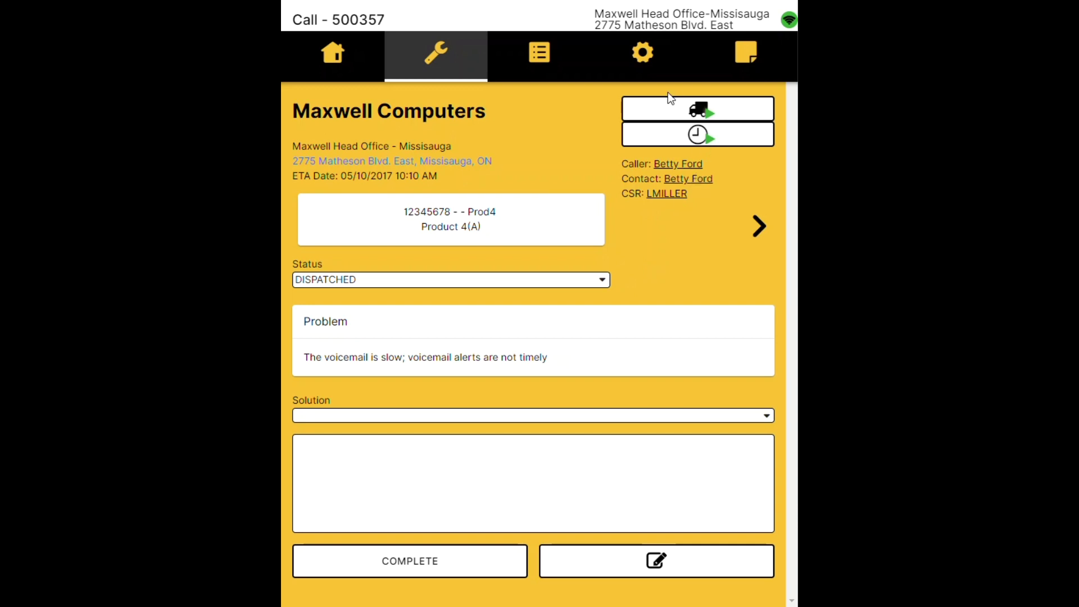
View caller Betty Ford's contact details on call 500357, then dismiss them.
{"action": "left_click", "coordinate": [684, 170]}
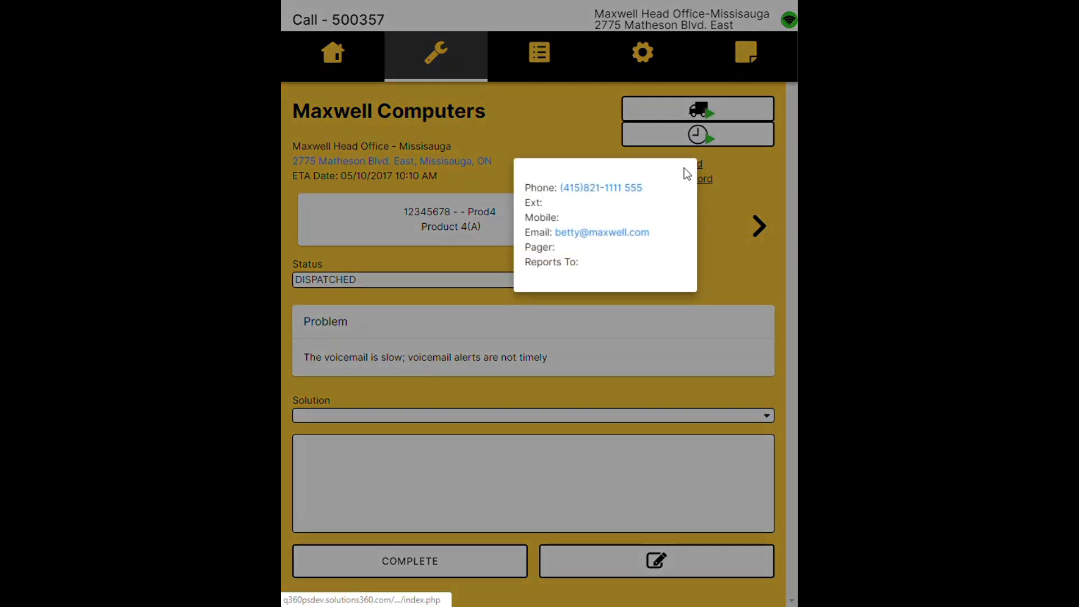
{"action": "left_click", "coordinate": [712, 198]}
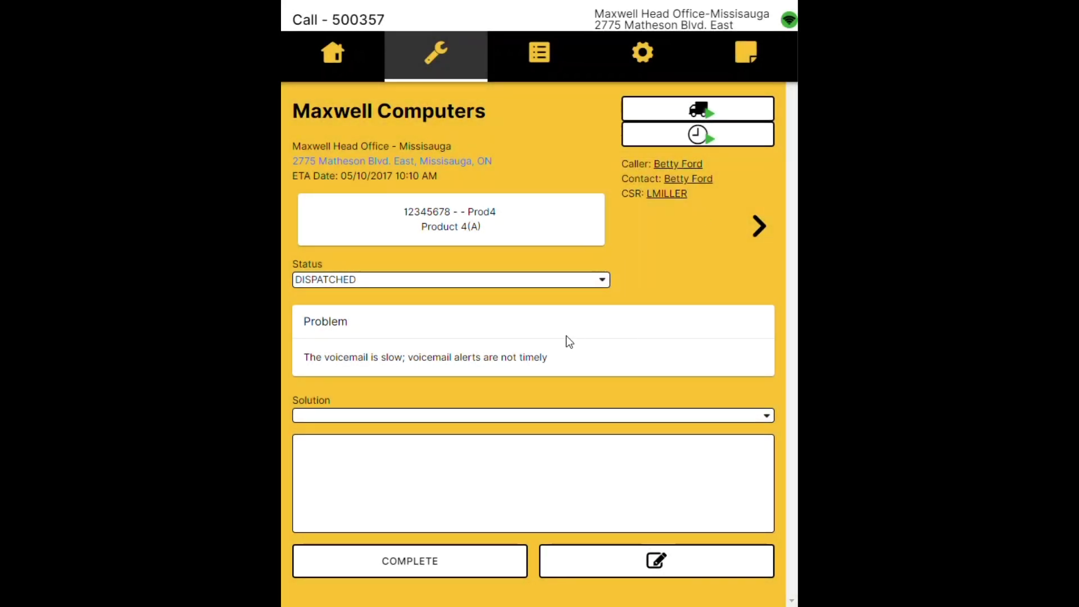
Attach the Inspection - Articulating Crane checklist to call 500357, replacing the existing one.
{"action": "left_click", "coordinate": [540, 60]}
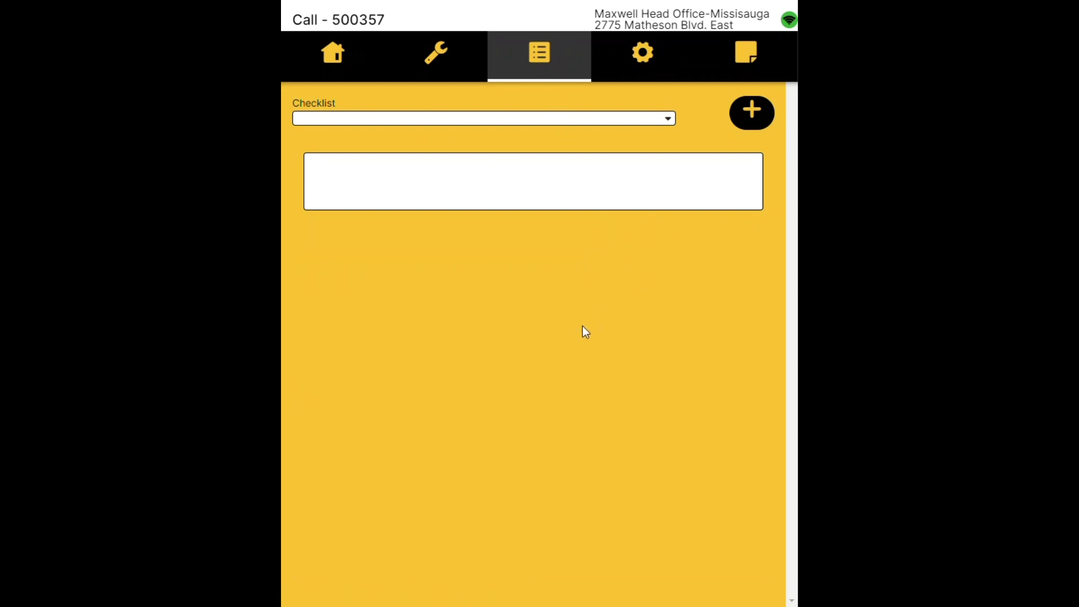
{"action": "left_click", "coordinate": [515, 121]}
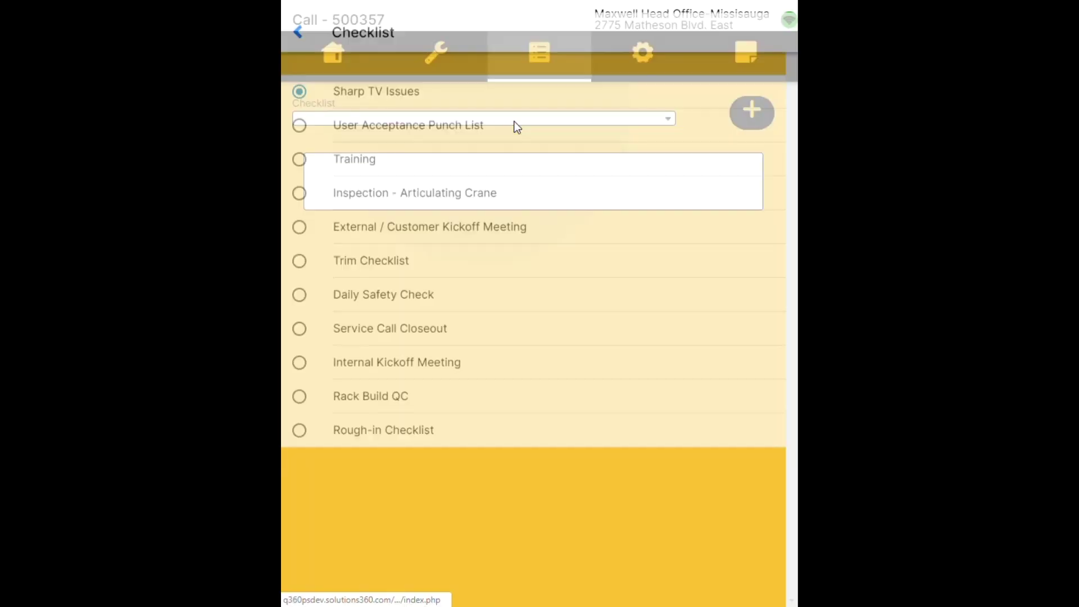
{"action": "left_click", "coordinate": [433, 185]}
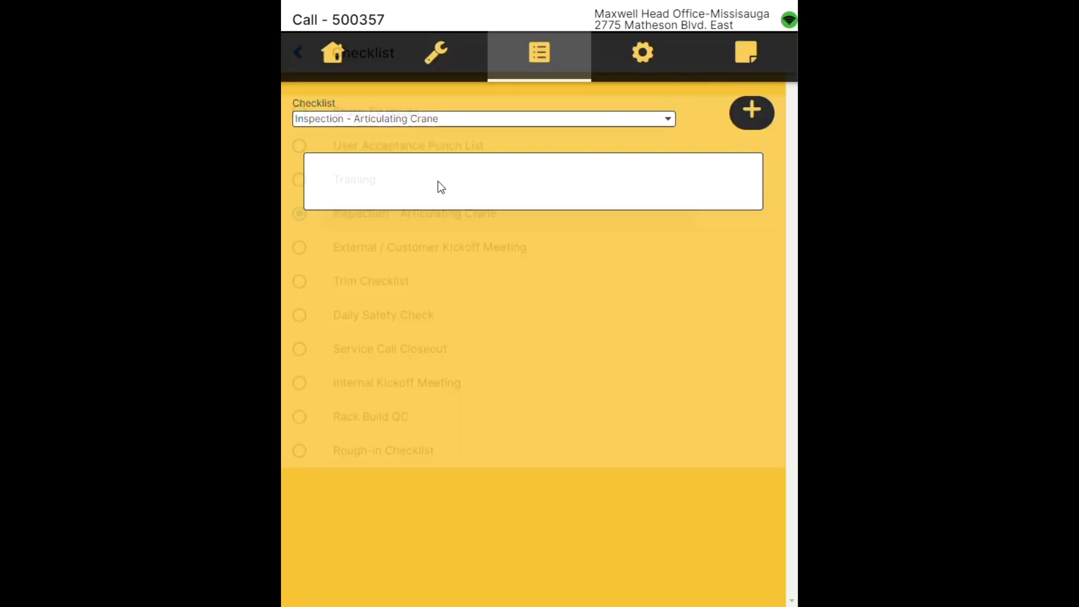
{"action": "left_click", "coordinate": [751, 112]}
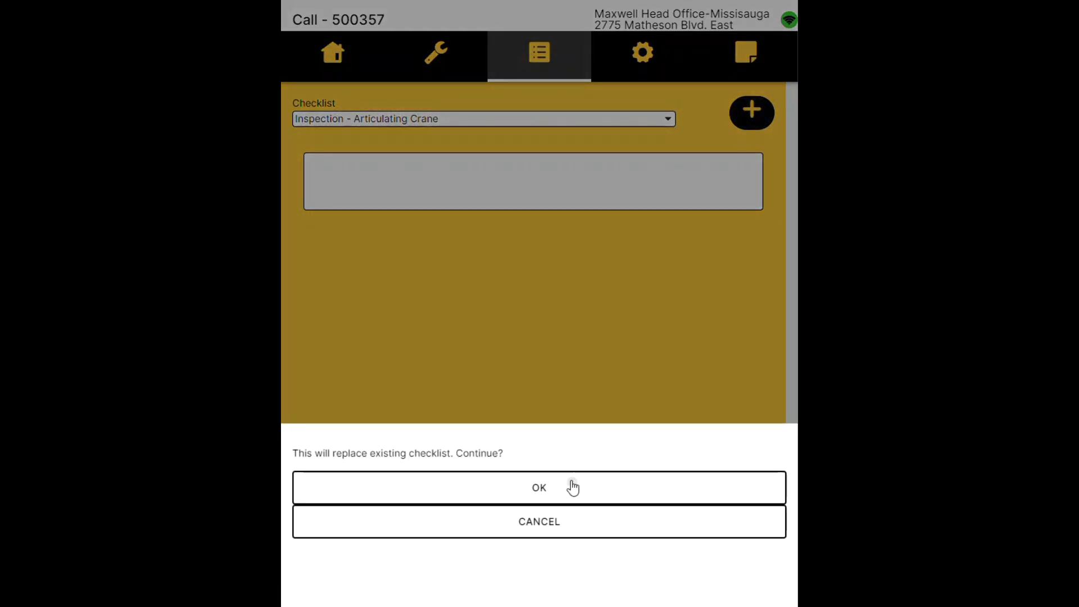
{"action": "left_click", "coordinate": [571, 487]}
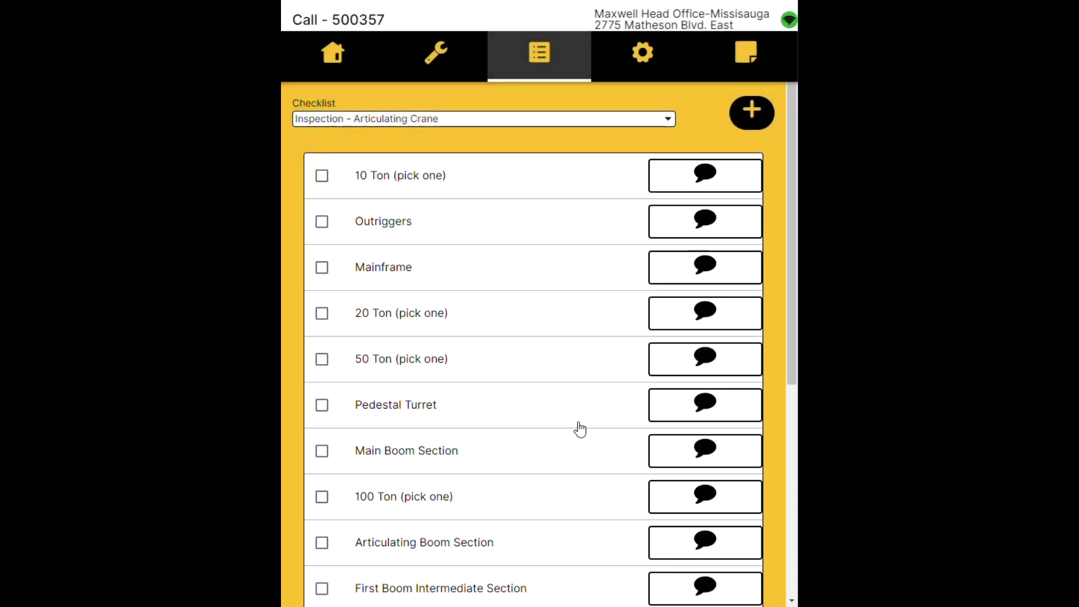
Tick Outriggers, Mainframe, 20 Ton and 50 Ton as inspected.
{"action": "left_click", "coordinate": [377, 229]}
{"action": "left_click", "coordinate": [376, 271]}
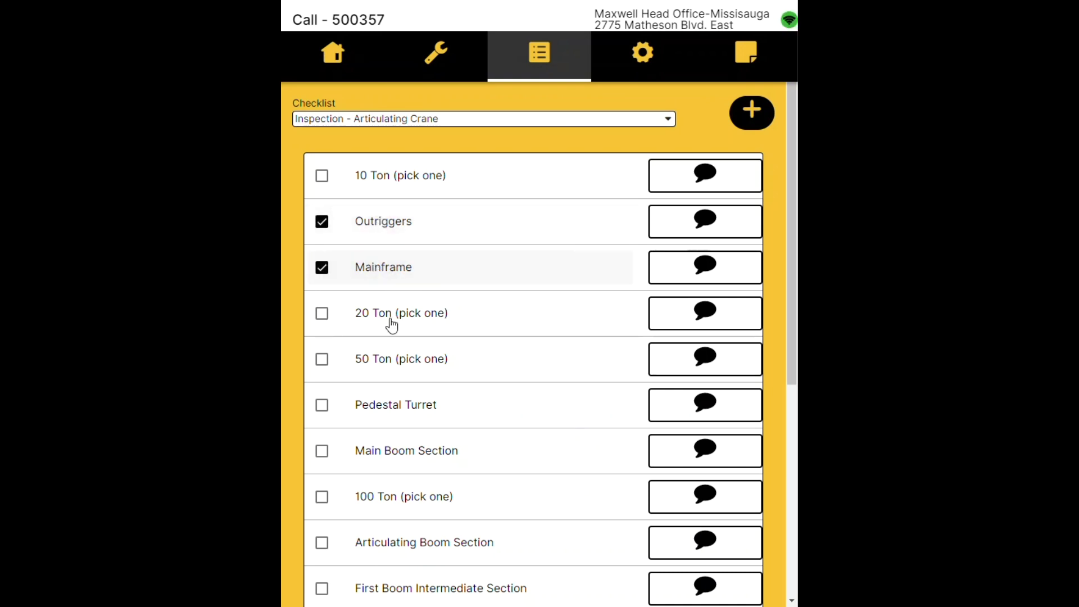
{"action": "left_click", "coordinate": [363, 322]}
{"action": "left_click", "coordinate": [345, 363]}
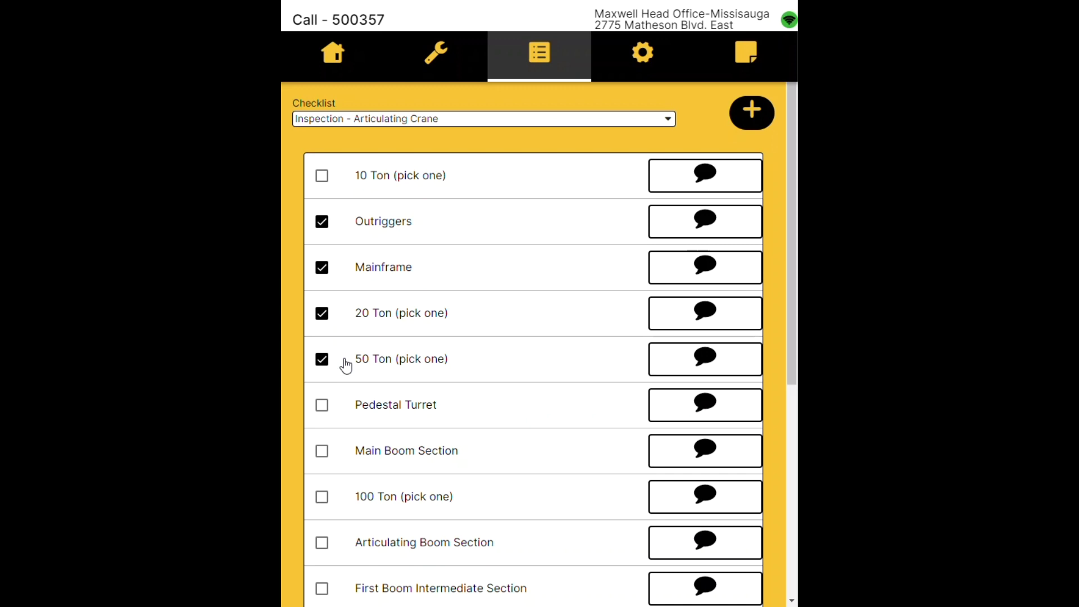
Move one ACD agent license 54002428-R to pending items and start a new event entry.
{"action": "left_click", "coordinate": [643, 54]}
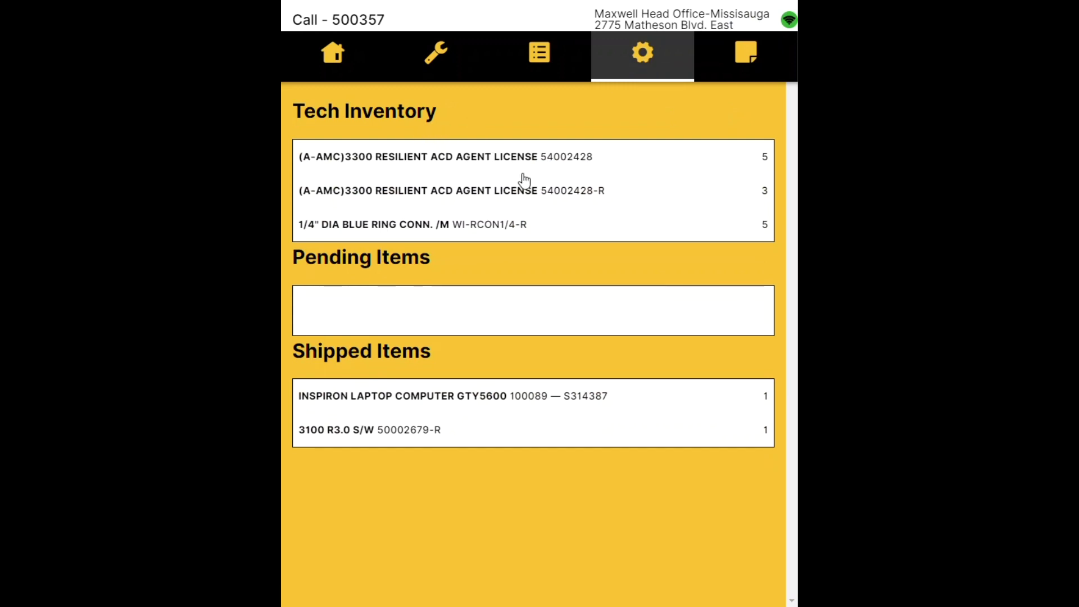
{"action": "left_click", "coordinate": [521, 191]}
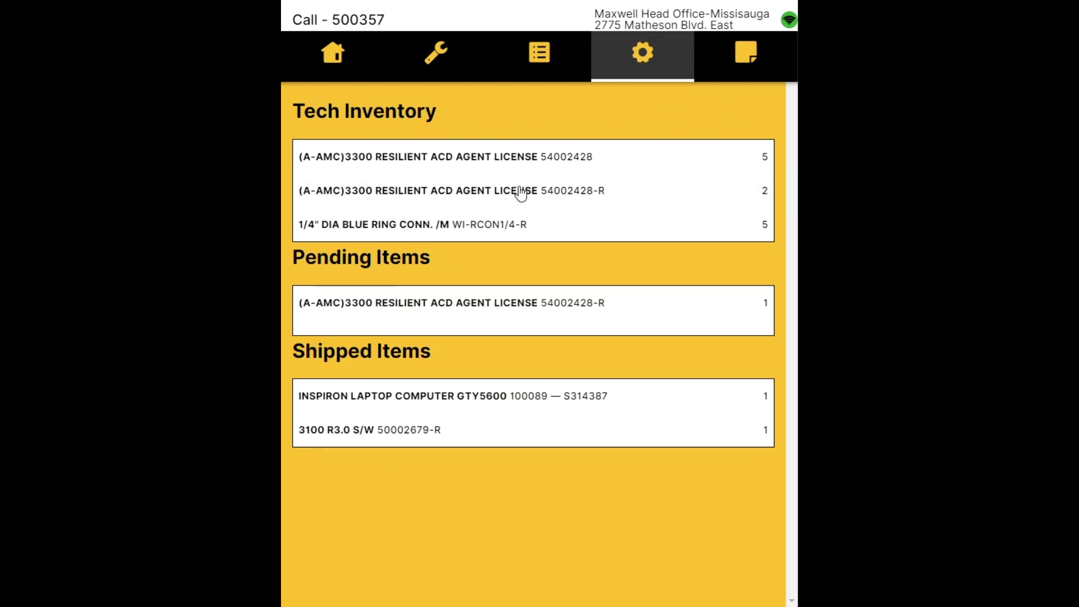
{"action": "left_click", "coordinate": [747, 58]}
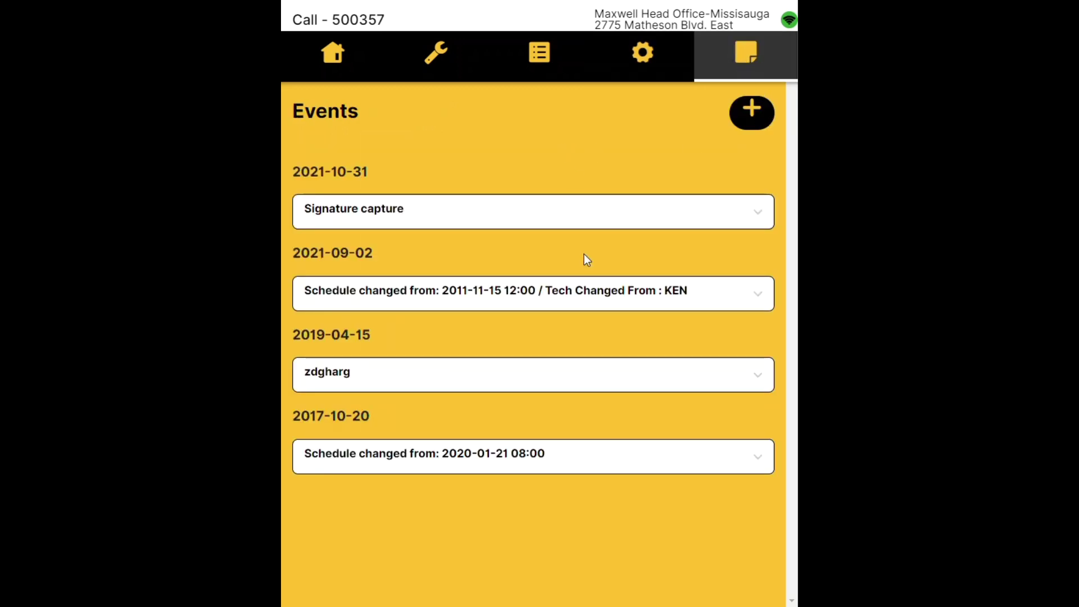
{"action": "left_click", "coordinate": [747, 129]}
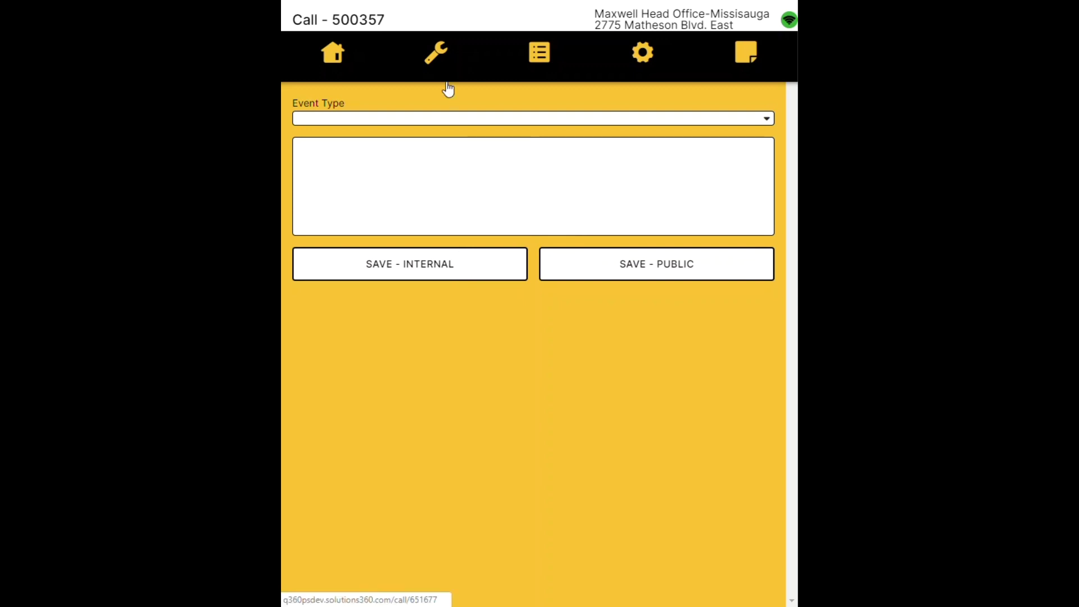
Set call 500357's solution to Phone Support on the details page.
{"action": "left_click", "coordinate": [437, 61]}
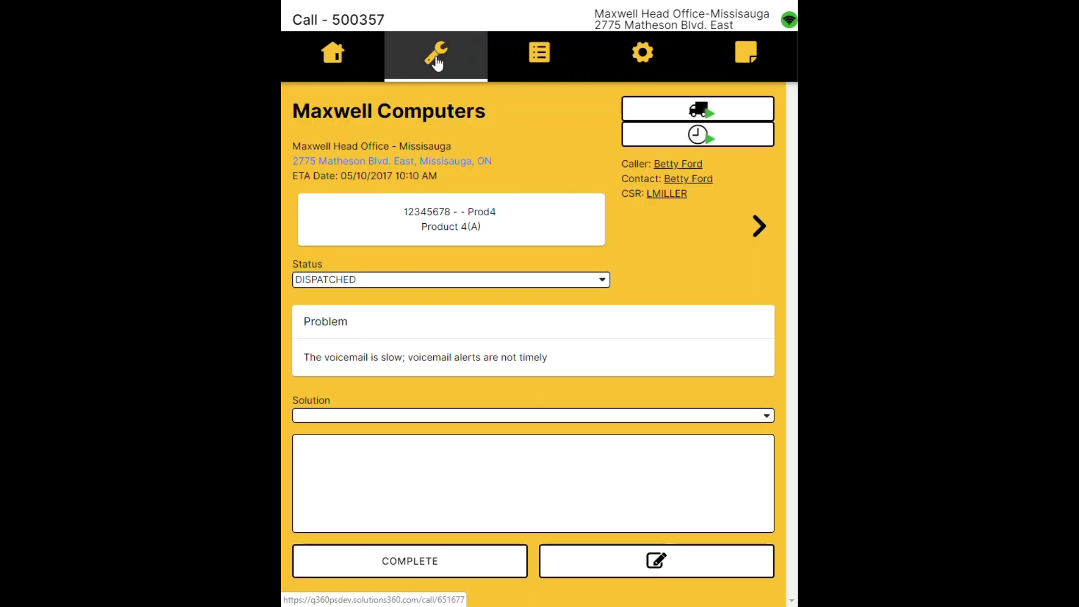
{"action": "left_click", "coordinate": [544, 416]}
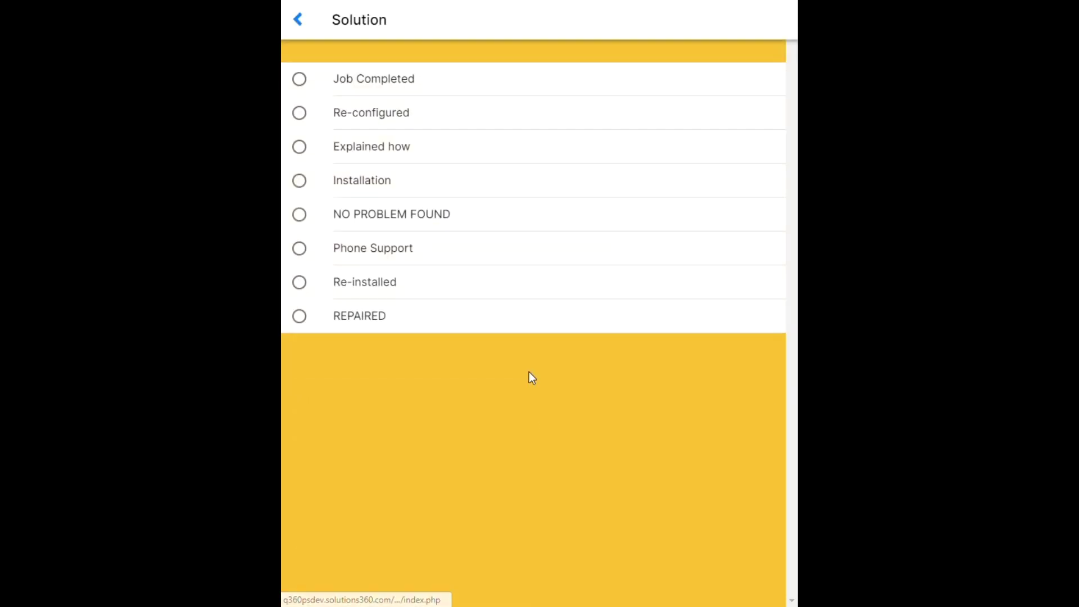
{"action": "left_click", "coordinate": [441, 253]}
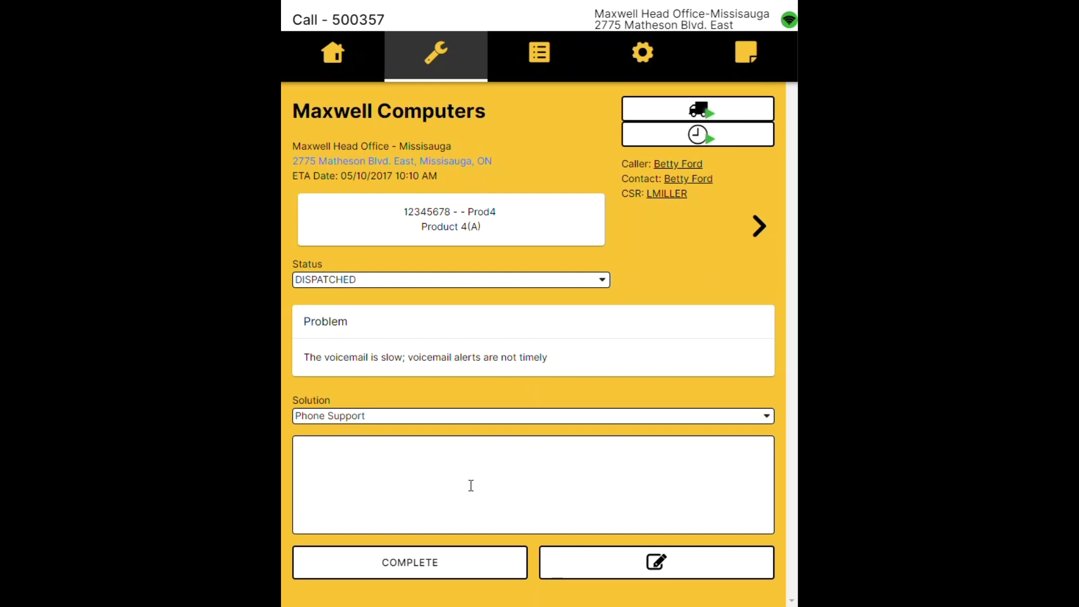
{"action": "left_click", "coordinate": [470, 486]}
Sign off call 500357, mark it COMPLETE and return to the task list.
{"action": "left_click", "coordinate": [683, 566]}
{"action": "mouse_move", "coordinate": [405, 270]}
{"action": "left_mouse_down"}
{"action": "mouse_move", "coordinate": [667, 299]}
{"action": "mouse_move", "coordinate": [574, 261]}
{"action": "left_mouse_up"}
{"action": "left_click", "coordinate": [551, 349]}
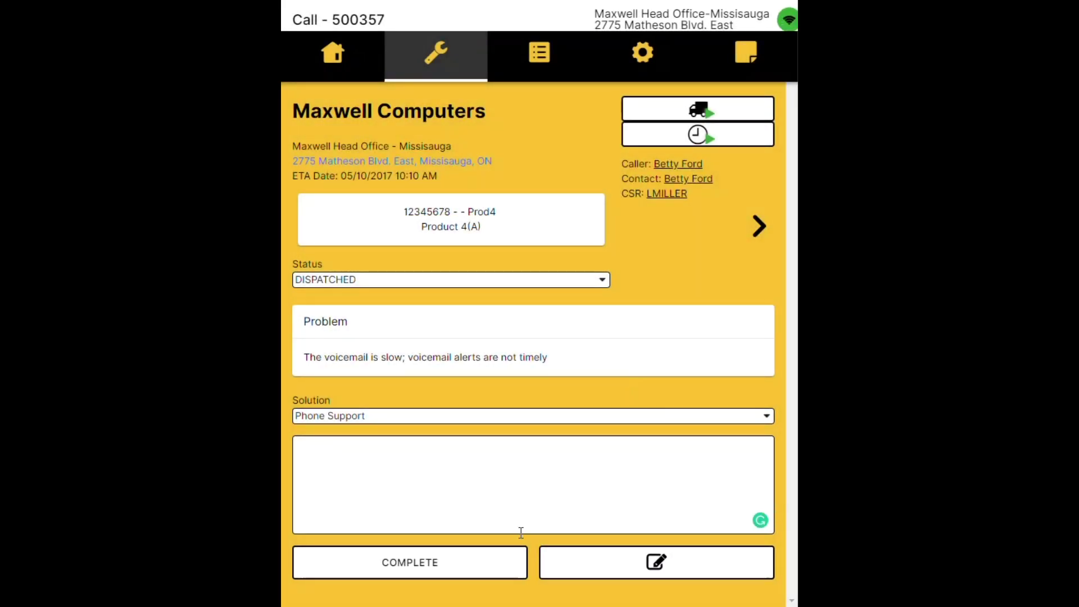
{"action": "left_click", "coordinate": [435, 564]}
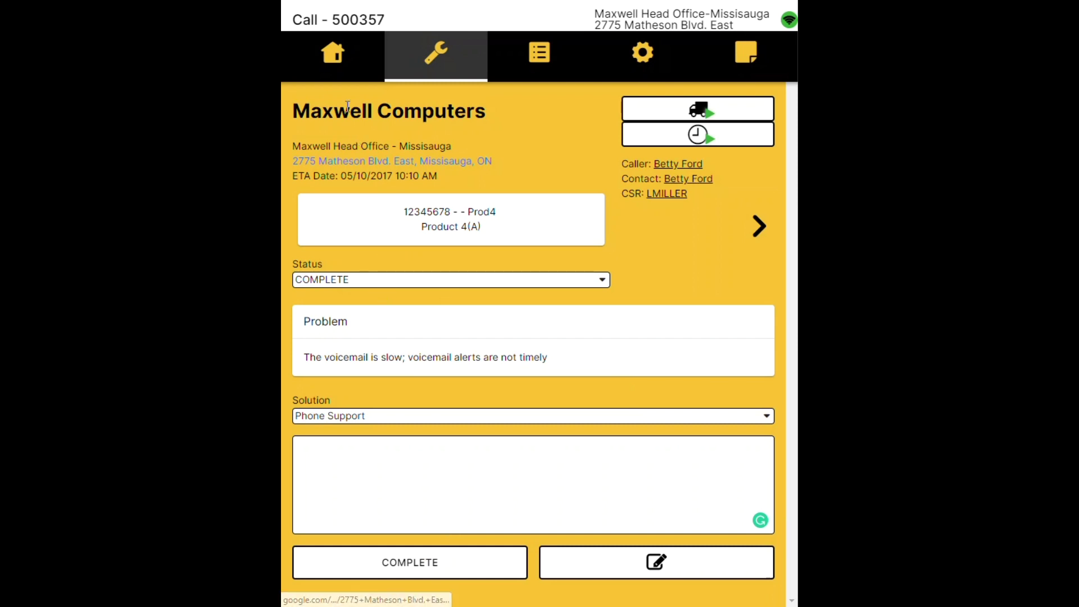
{"action": "left_click", "coordinate": [336, 60]}
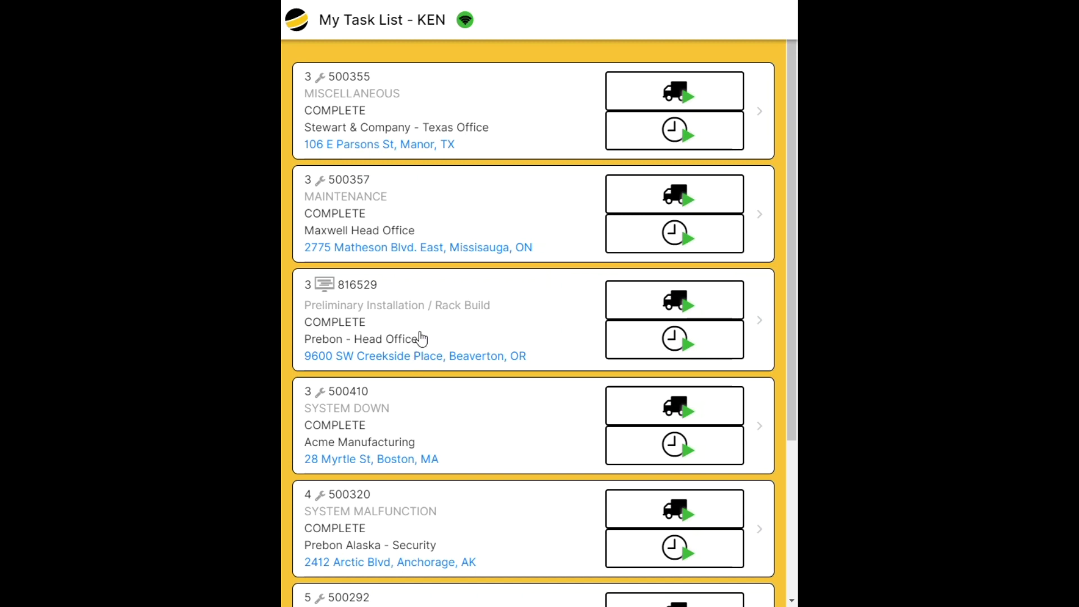
Review project task 816529's details, checklist and events.
{"action": "left_click", "coordinate": [439, 331]}
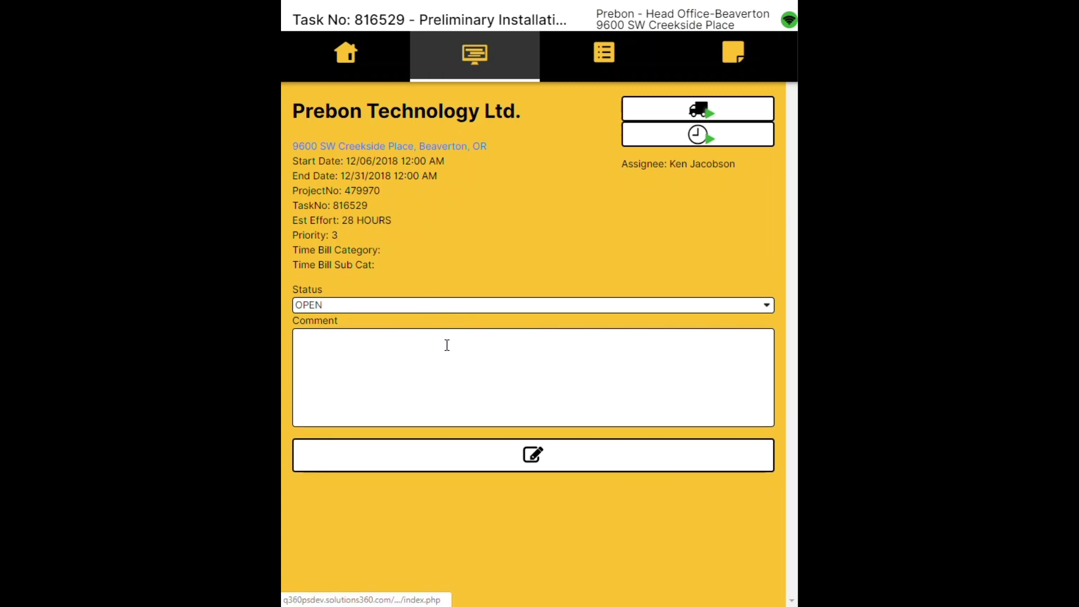
{"action": "left_click", "coordinate": [597, 61]}
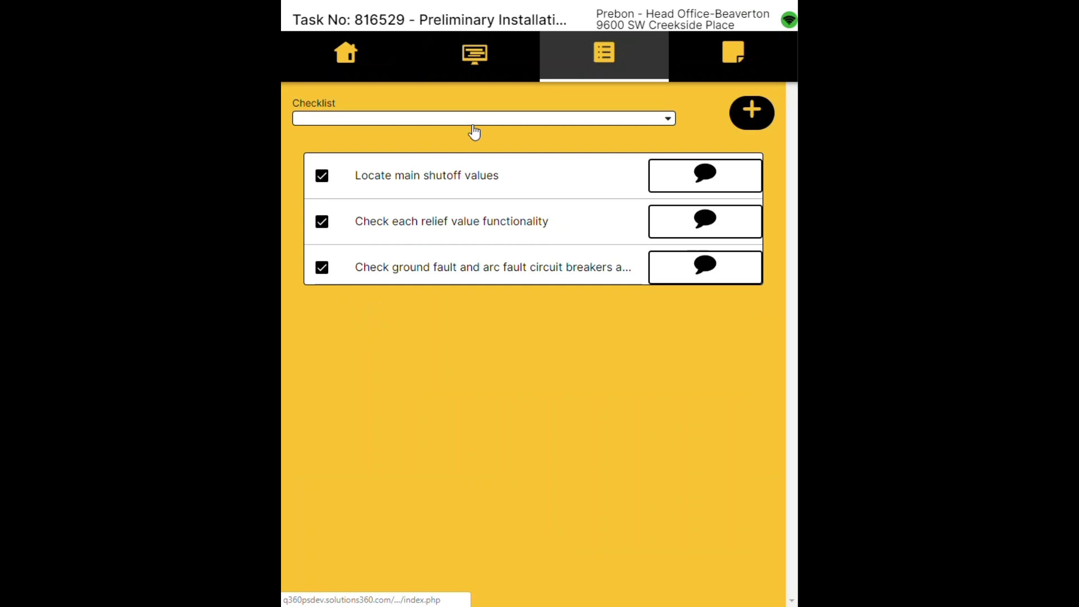
{"action": "left_click", "coordinate": [725, 65]}
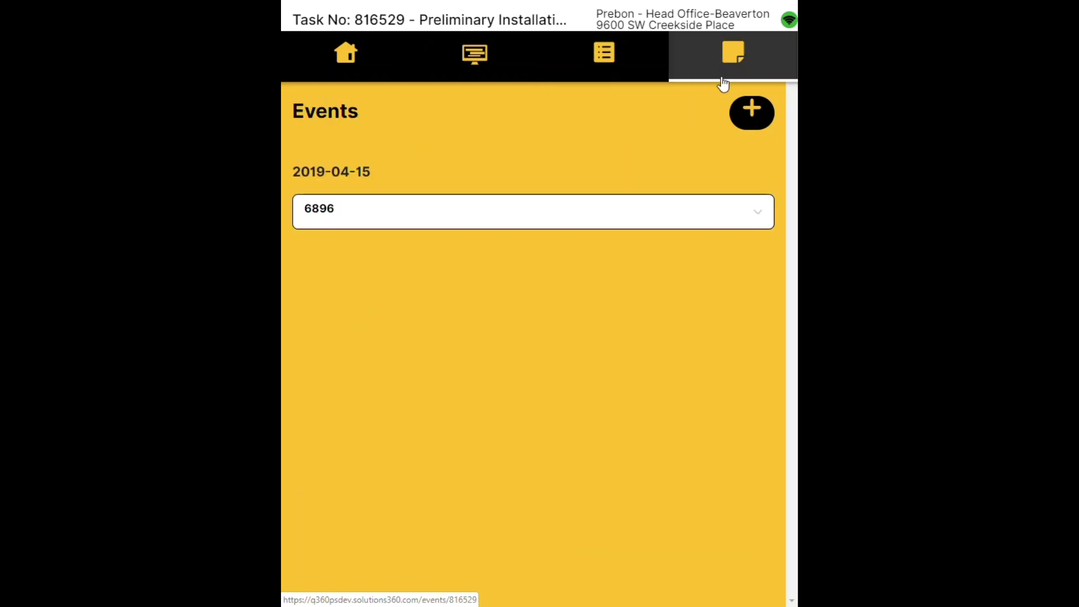
{"action": "left_click", "coordinate": [480, 68]}
Sign and save task 816529's comments form, then return to the task list.
{"action": "left_click", "coordinate": [518, 455]}
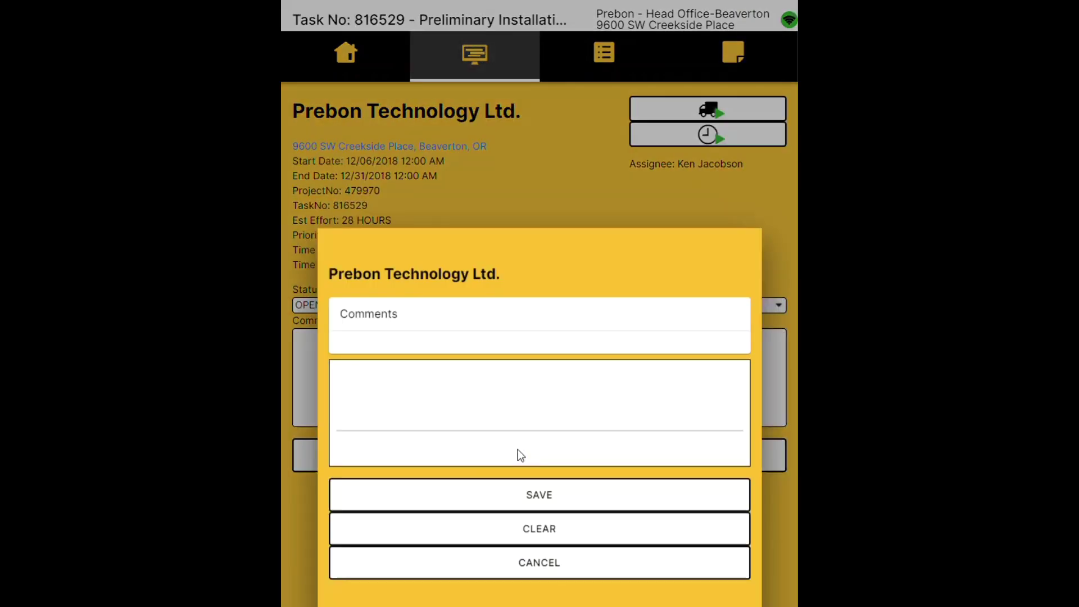
{"action": "mouse_move", "coordinate": [471, 266]}
{"action": "left_mouse_down"}
{"action": "mouse_move", "coordinate": [547, 260]}
{"action": "mouse_move", "coordinate": [489, 270]}
{"action": "mouse_move", "coordinate": [534, 266]}
{"action": "left_mouse_up"}
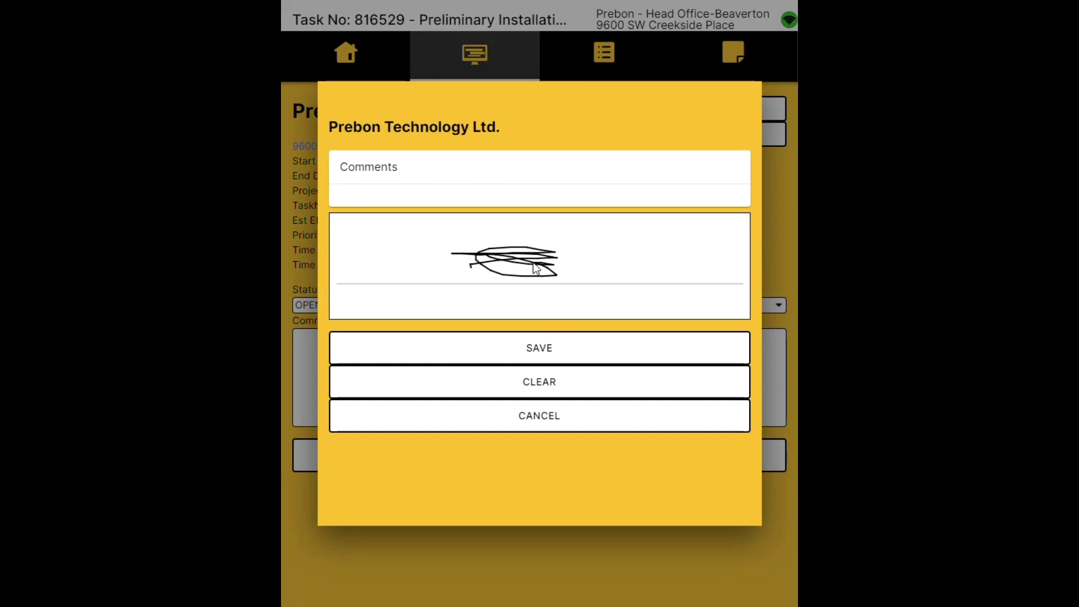
{"action": "left_click", "coordinate": [545, 352]}
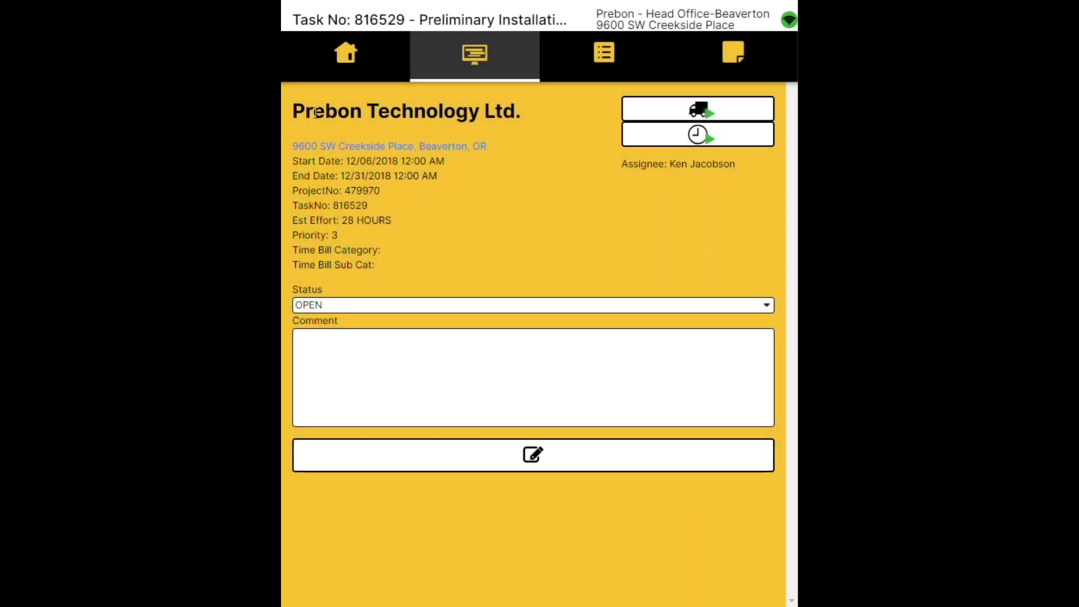
{"action": "left_click", "coordinate": [344, 58]}
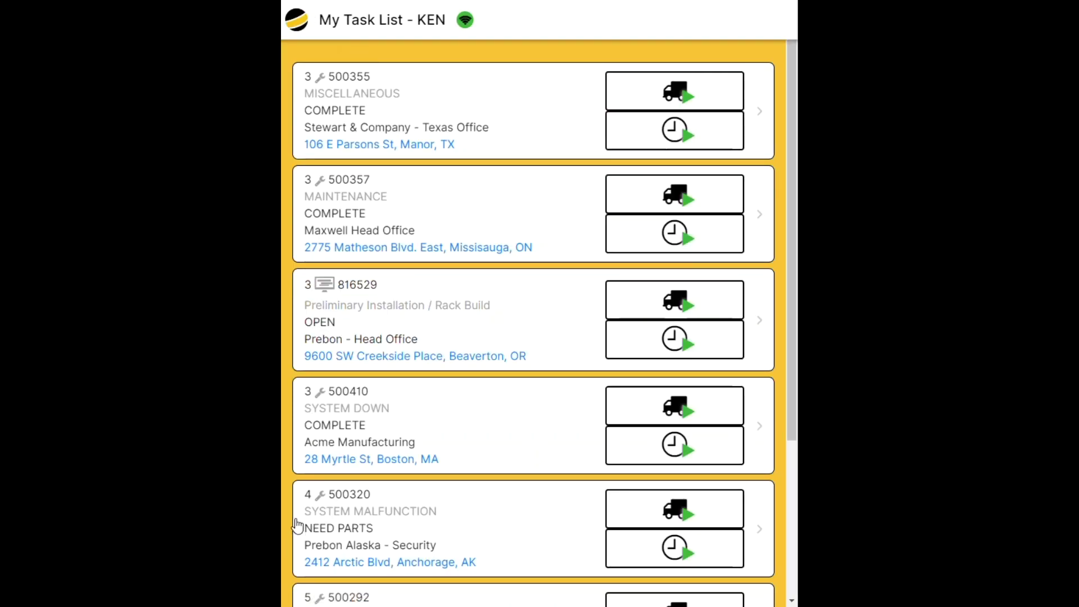
{"action": "left_click_drag", "start_coordinate": [284, 387], "coordinate": [540, 406]}
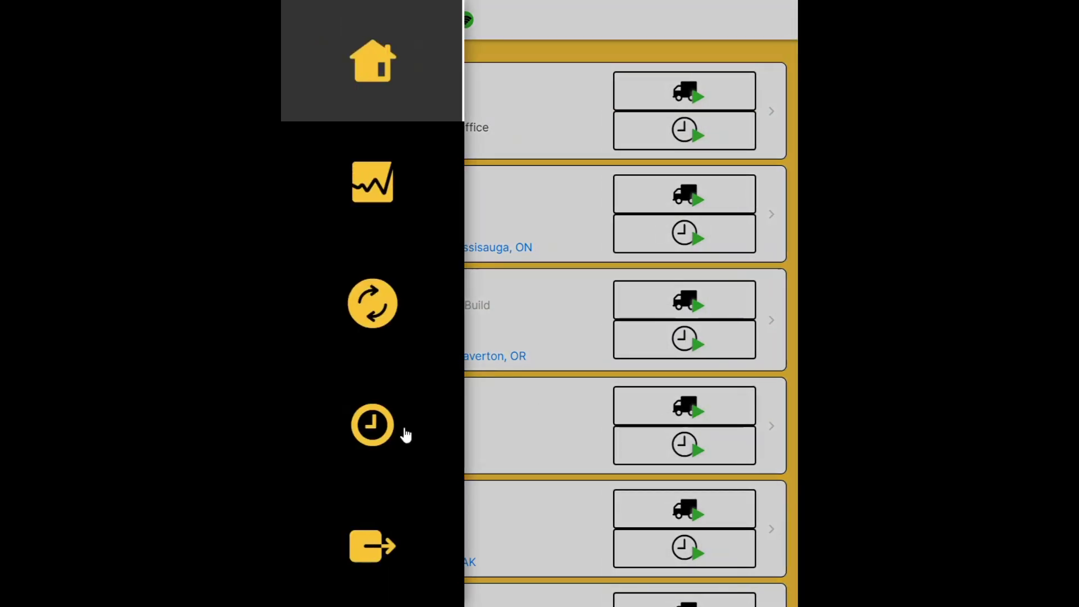
Review the 2019-05-31 Timelog entries, then return home via the navigation drawer.
{"action": "left_click", "coordinate": [368, 426]}
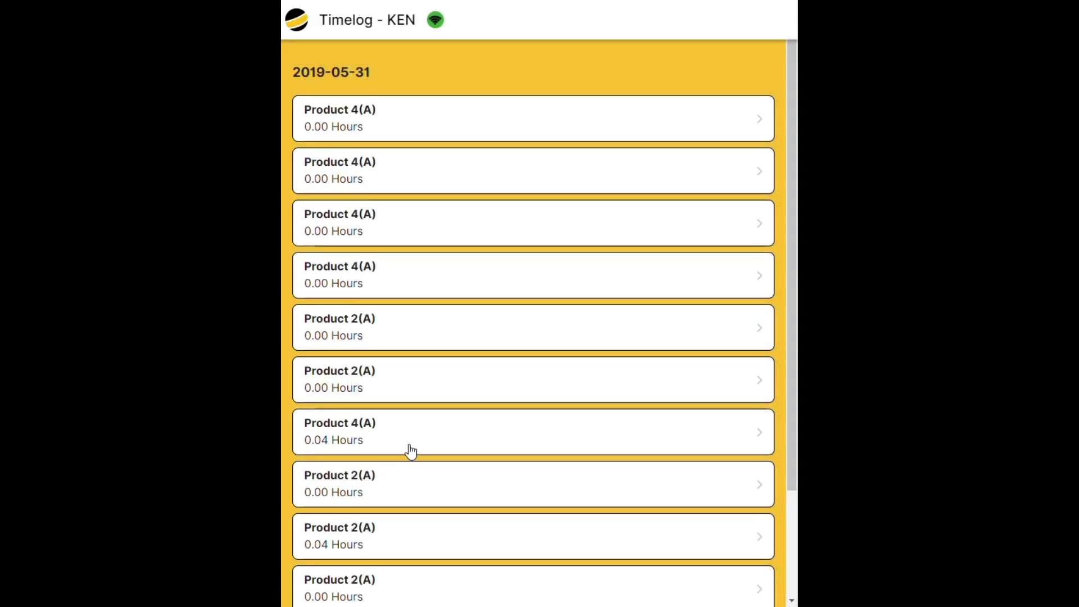
{"action": "scroll", "coordinate": [452, 456], "scroll_direction": "down", "scroll_amount": 3}
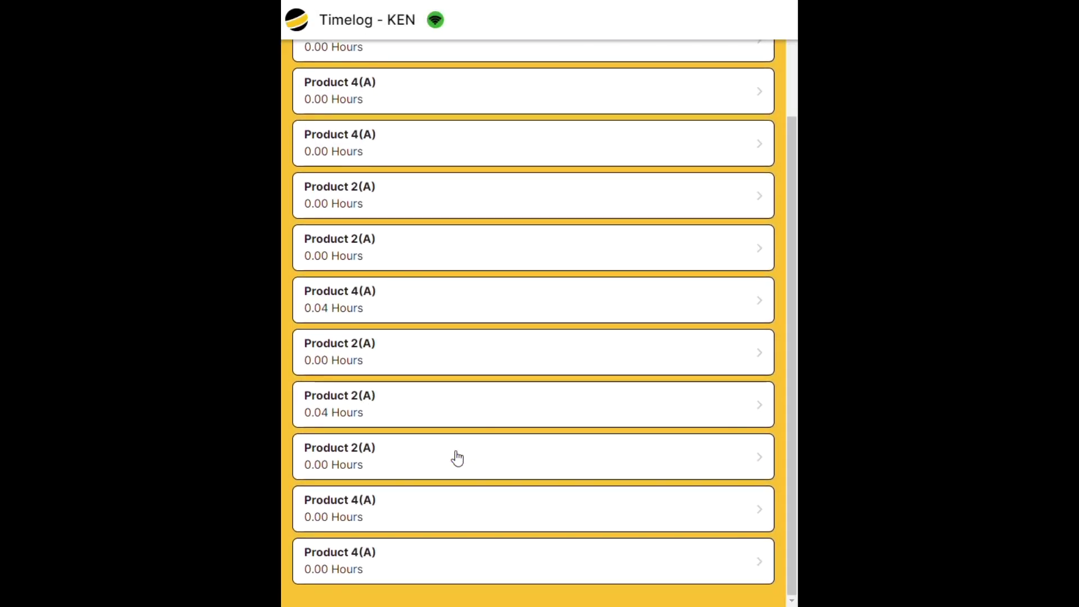
{"action": "scroll", "coordinate": [456, 457], "scroll_direction": "up", "scroll_amount": 3}
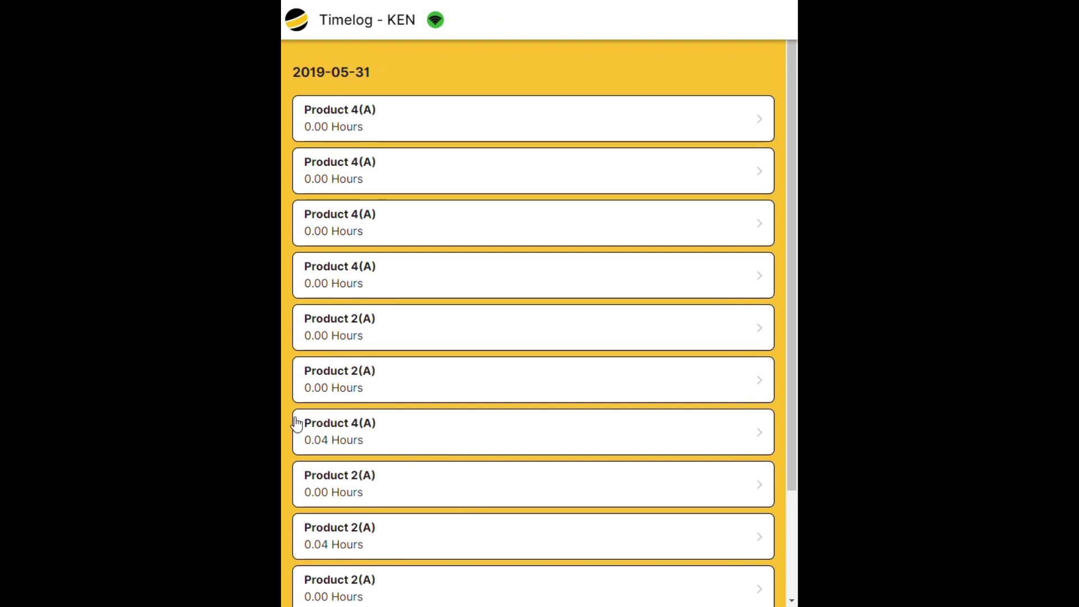
{"action": "left_click_drag", "start_coordinate": [287, 417], "coordinate": [478, 447]}
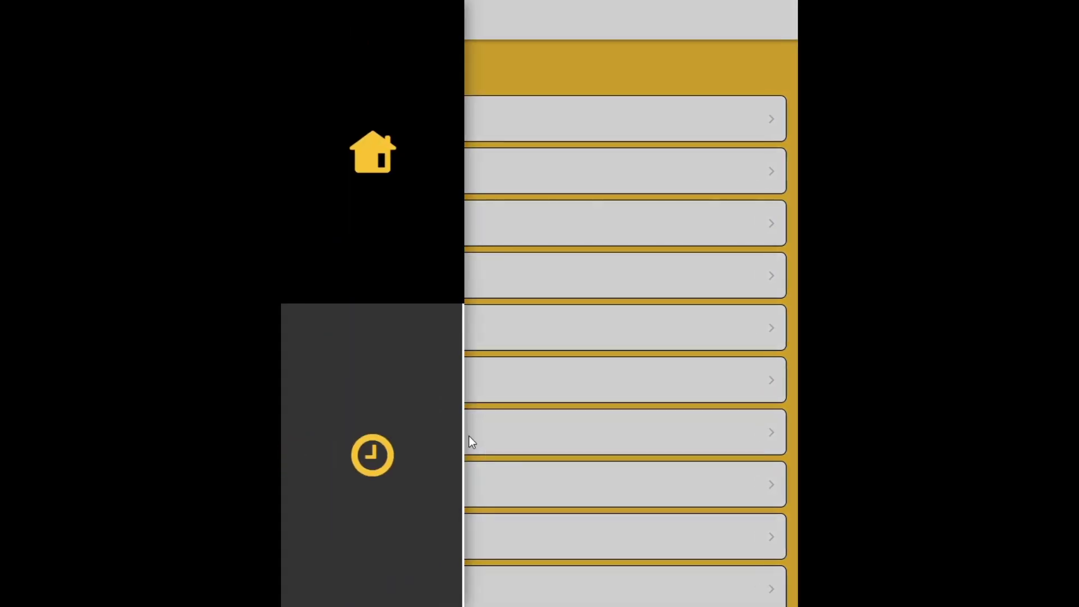
{"action": "left_click", "coordinate": [379, 154]}
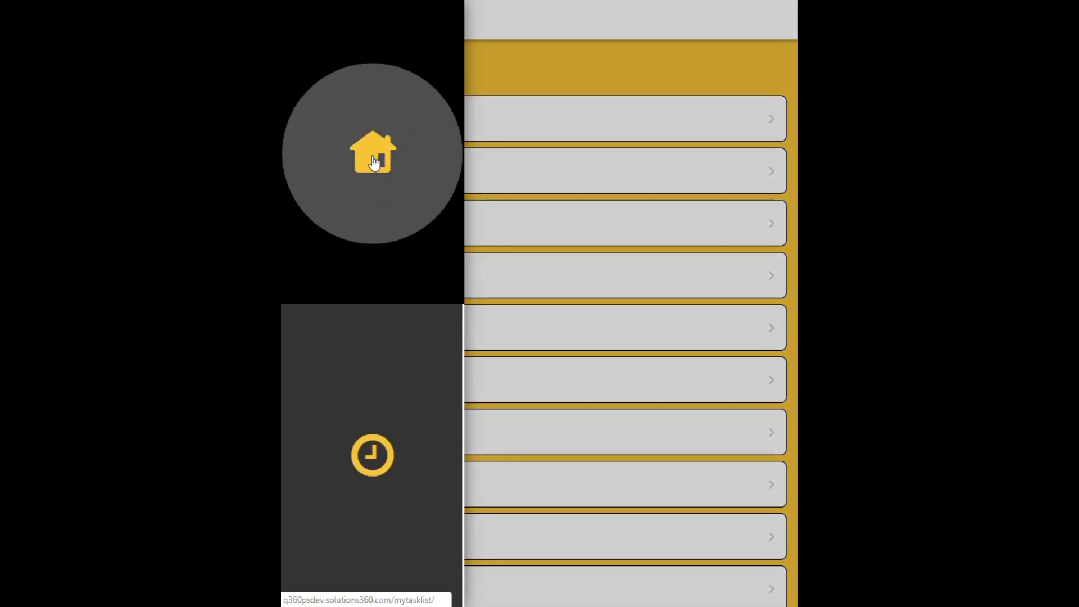